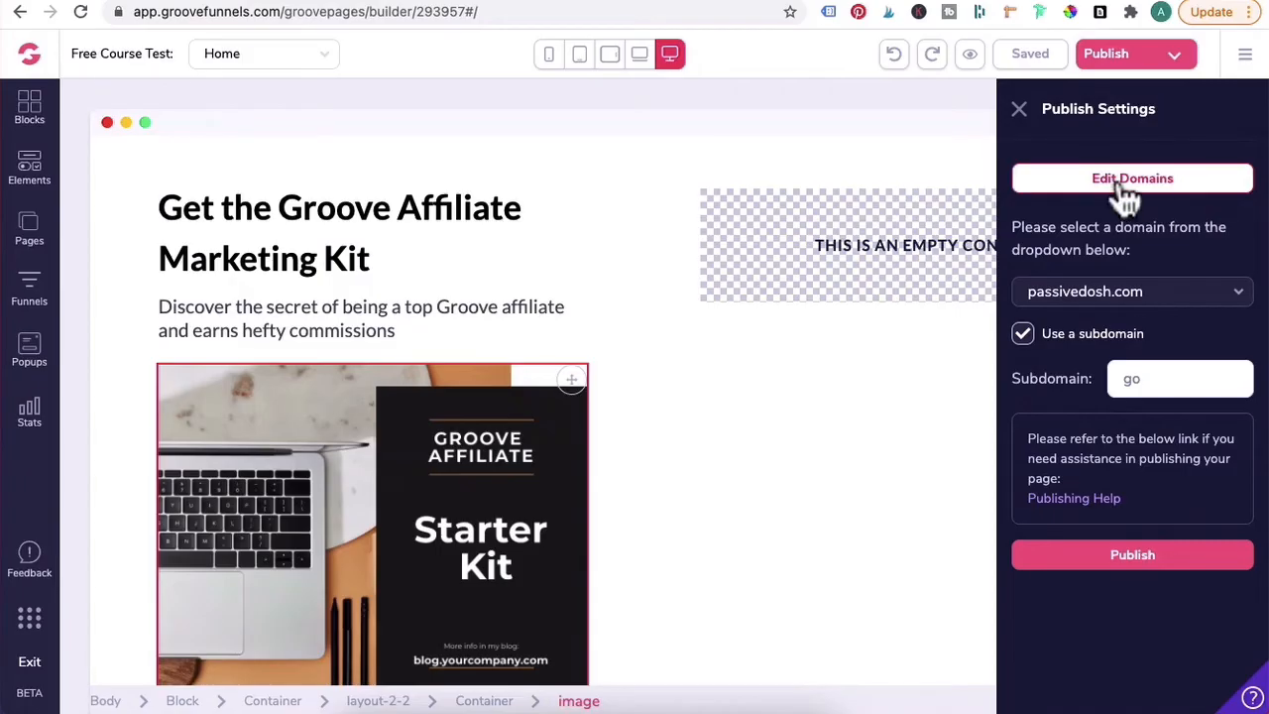
Add passivedosh.com to the account's domains for GroovePages, choosing to have Groove host the site, and save it
click(1127, 183)
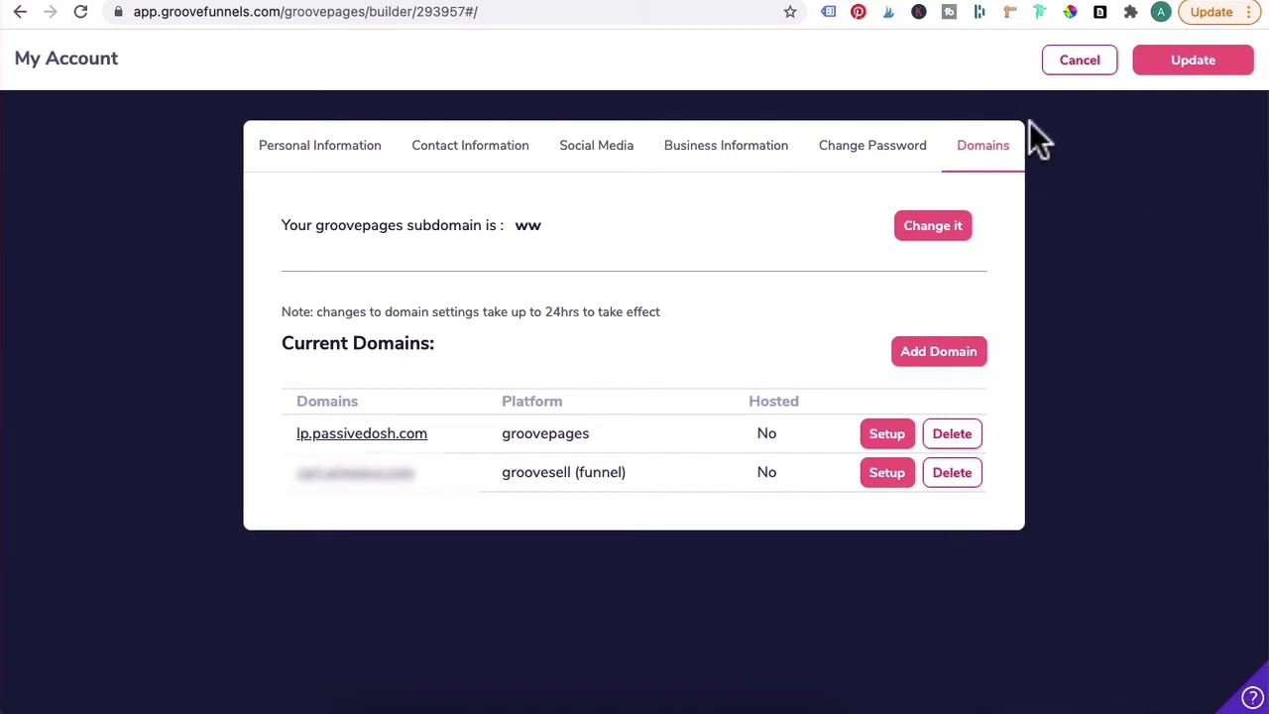
click(934, 364)
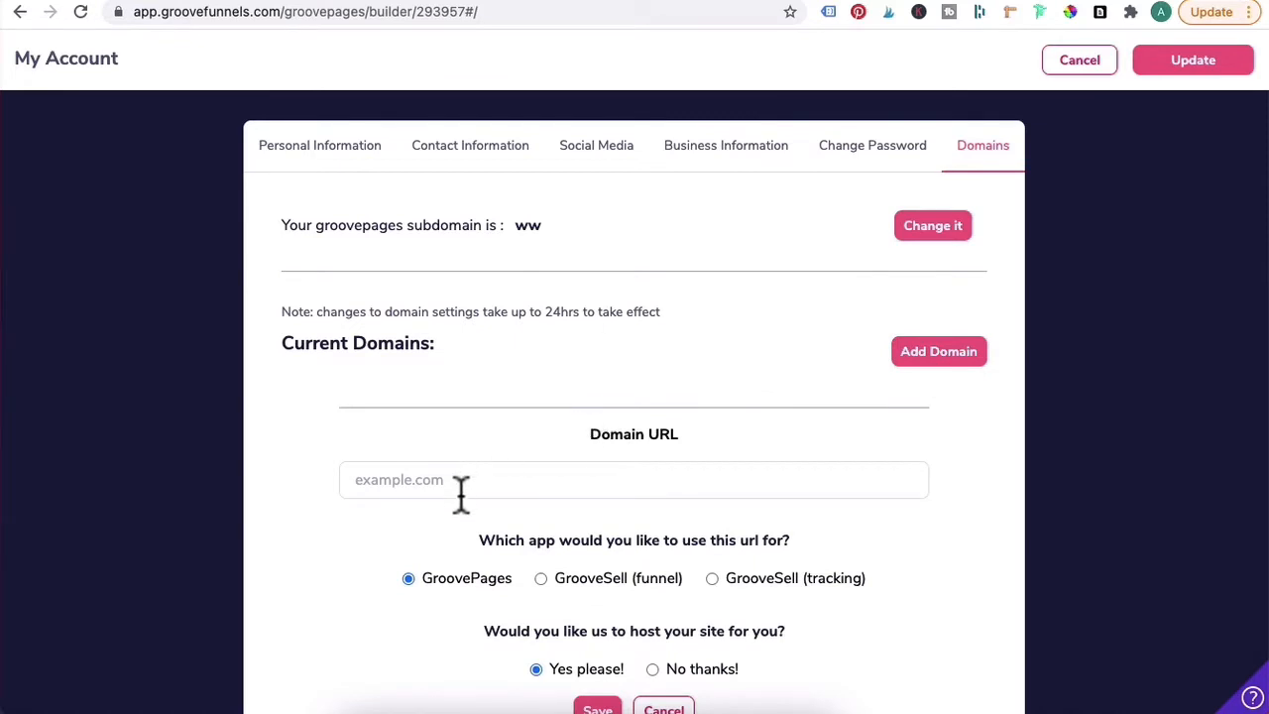
text(passivedosh.com)
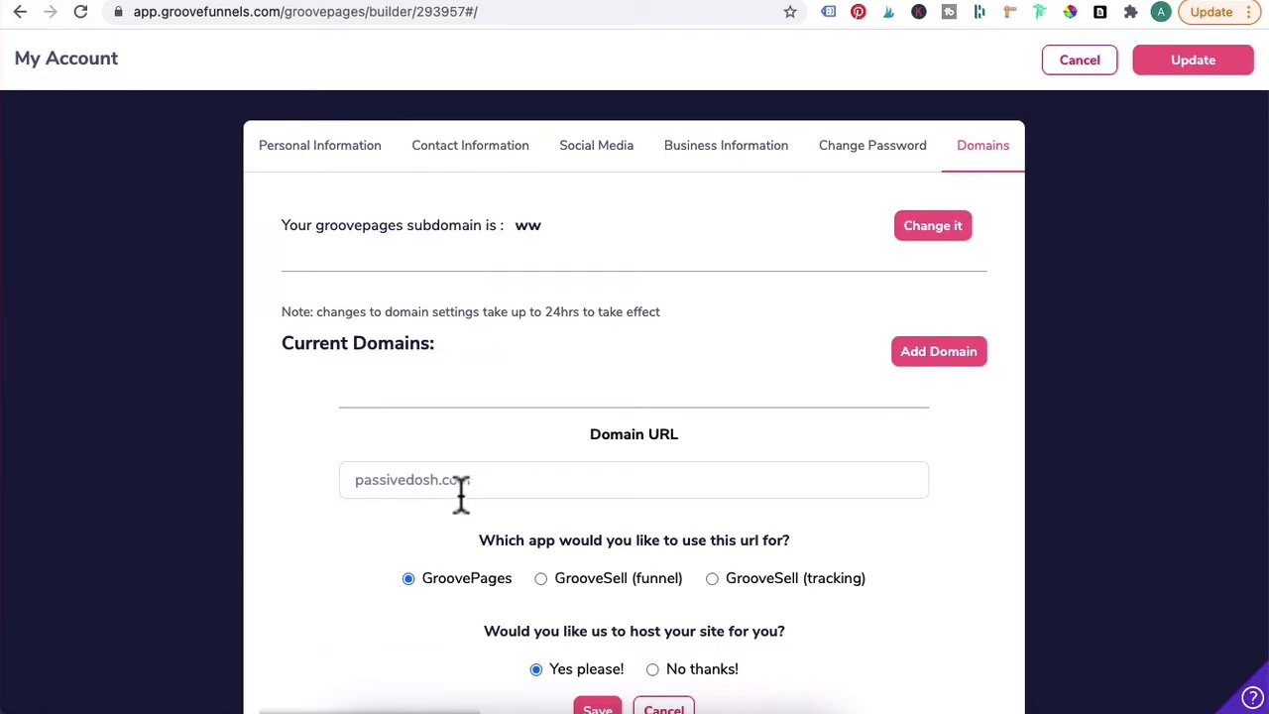
scroll(461, 496, down, 1)
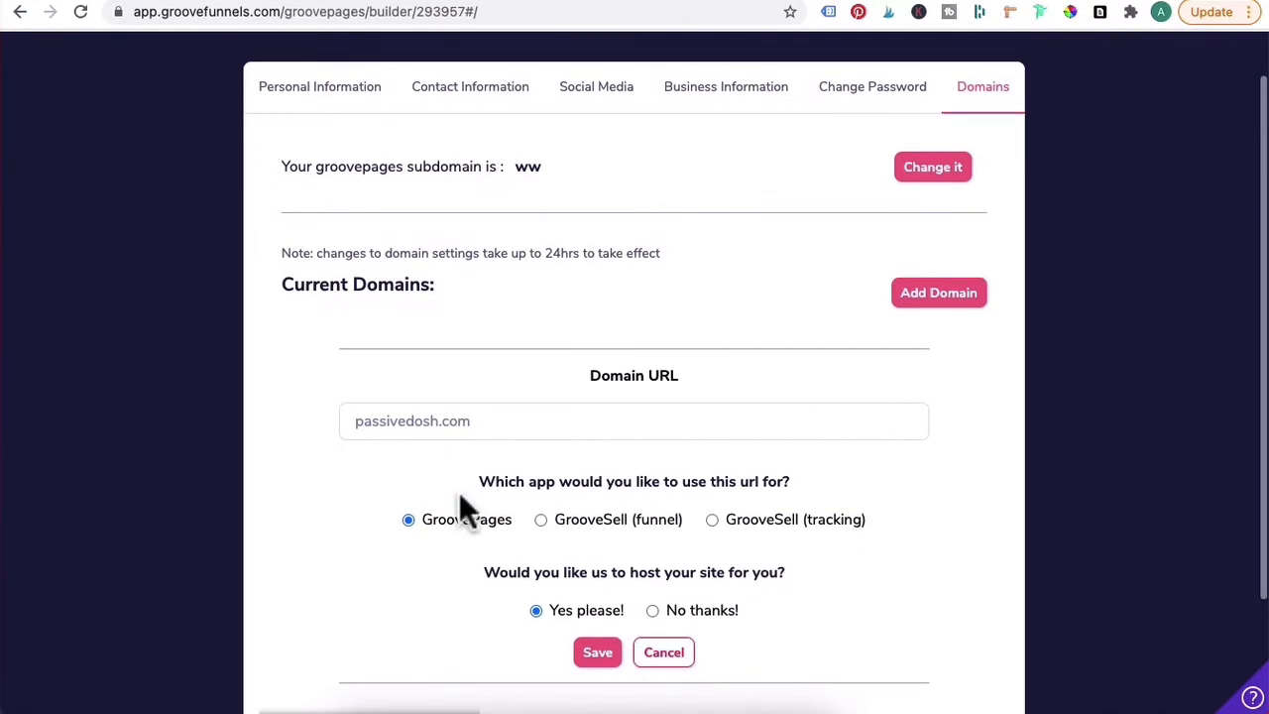
scroll(459, 492, down, 1)
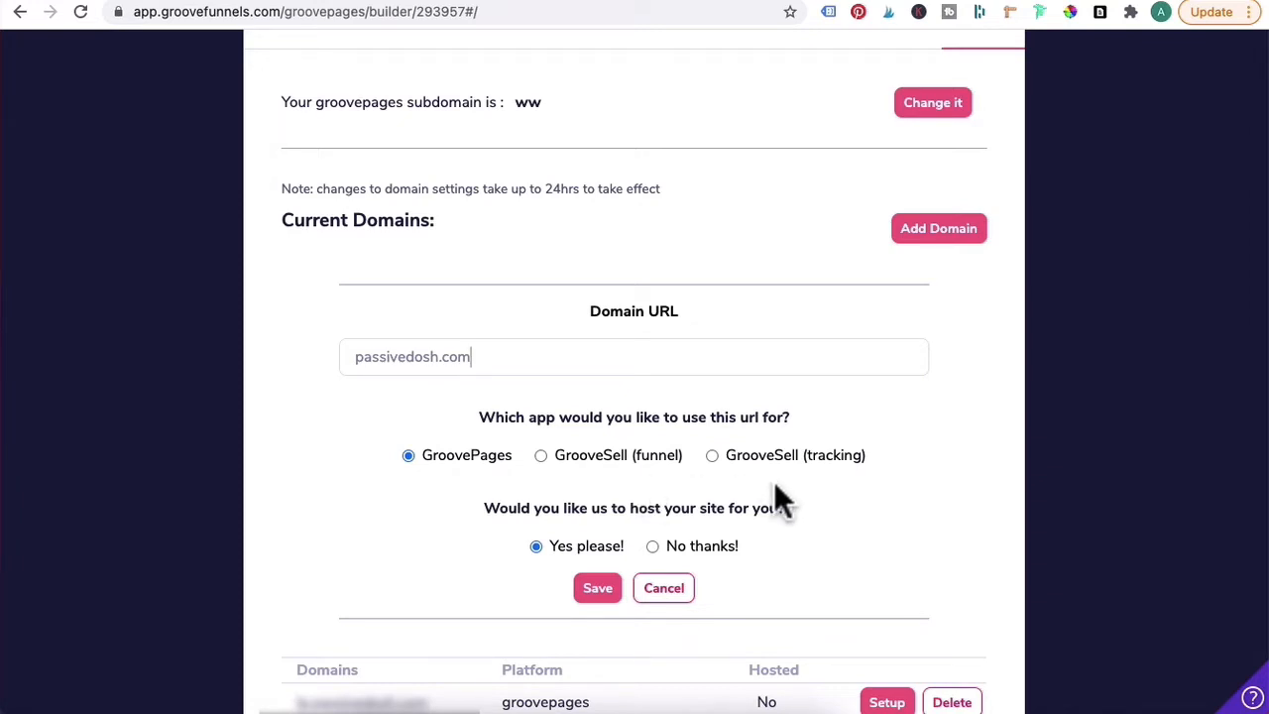
scroll(773, 484, down, 1)
scroll(611, 444, down, 1)
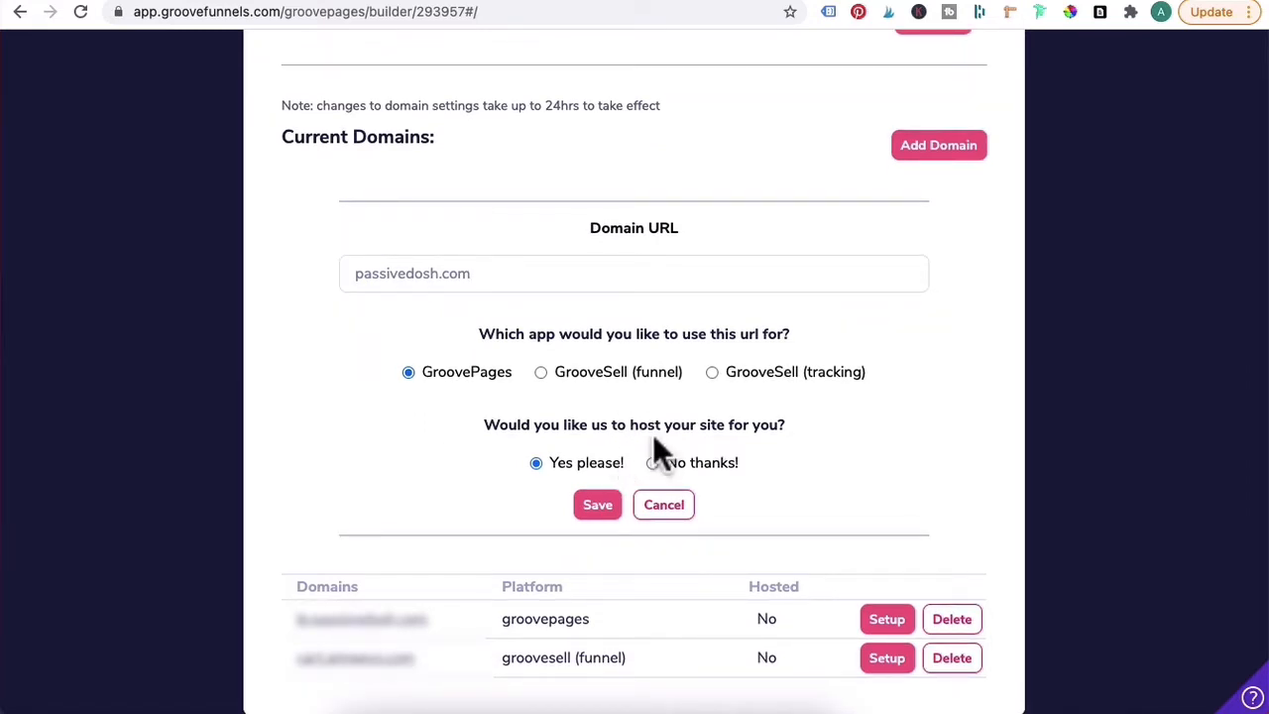
click(599, 511)
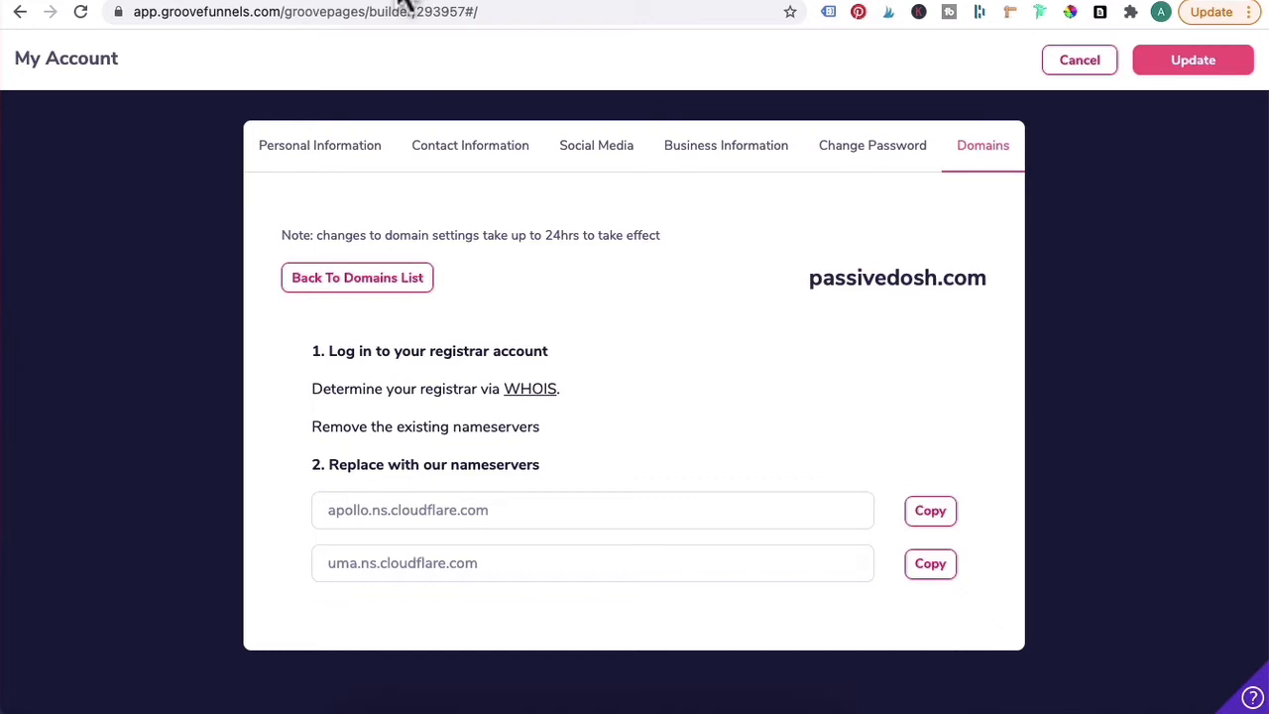
Check the WHOIS lookup for the domain's registrar and view Namecheap's custom nameserver instructions before returning to the domain setup
click(536, 389)
key(super+w)
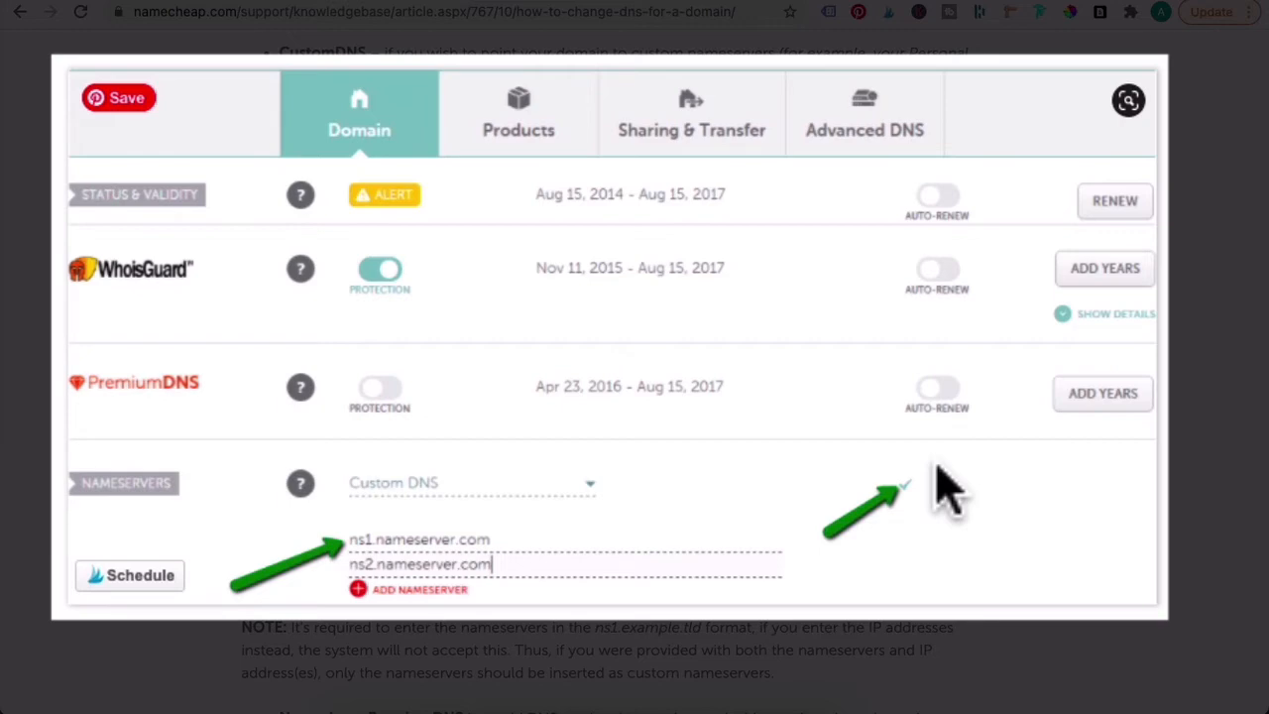
click(580, 67)
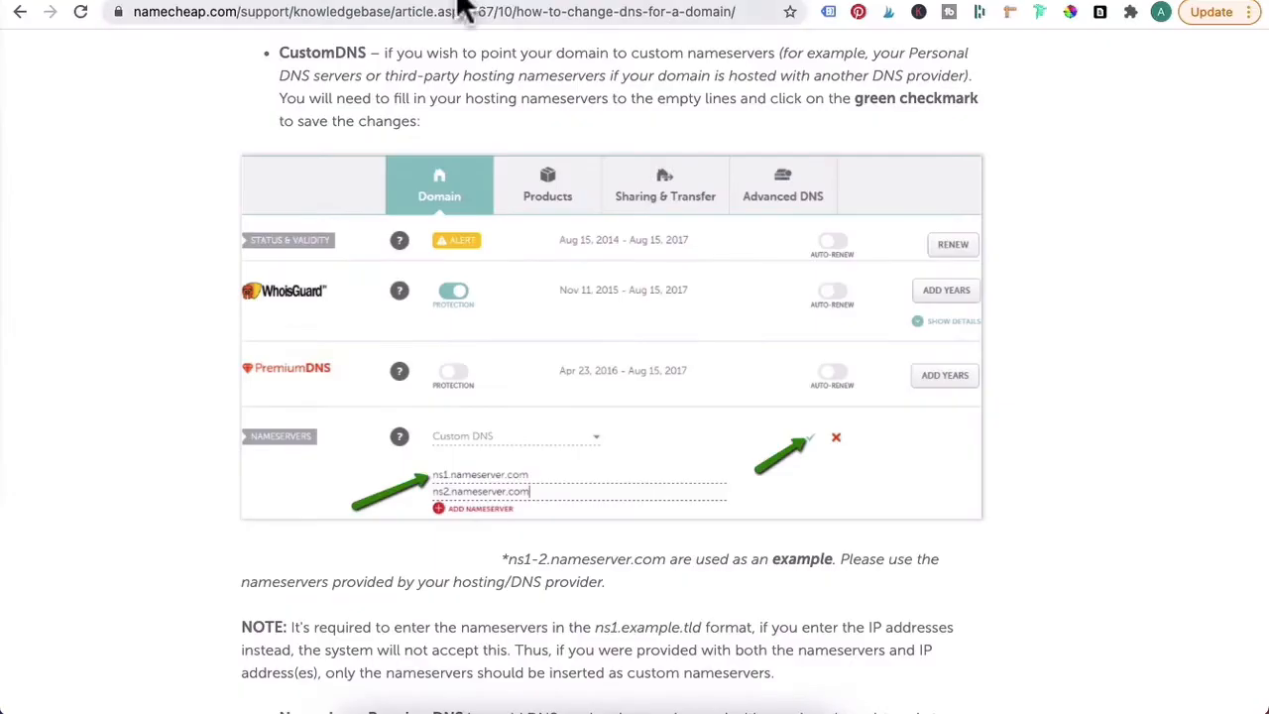
click(464, 3)
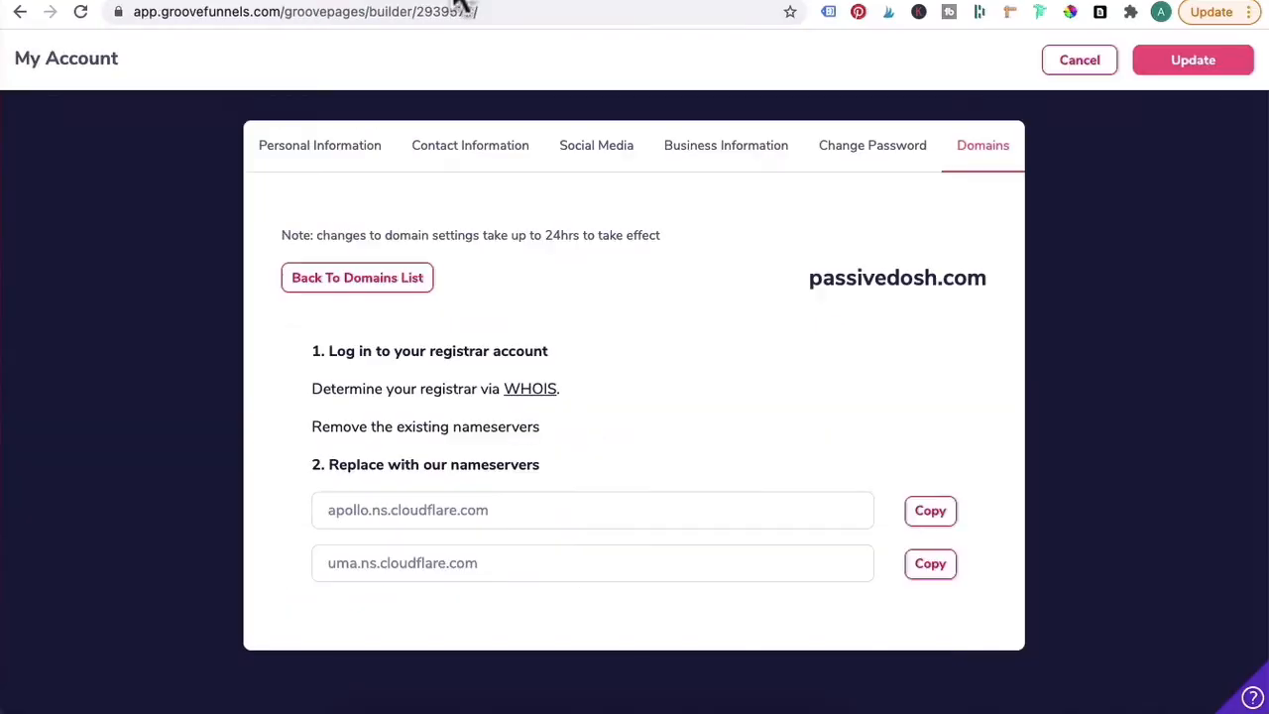
Return to the domains list and save the account settings
click(386, 279)
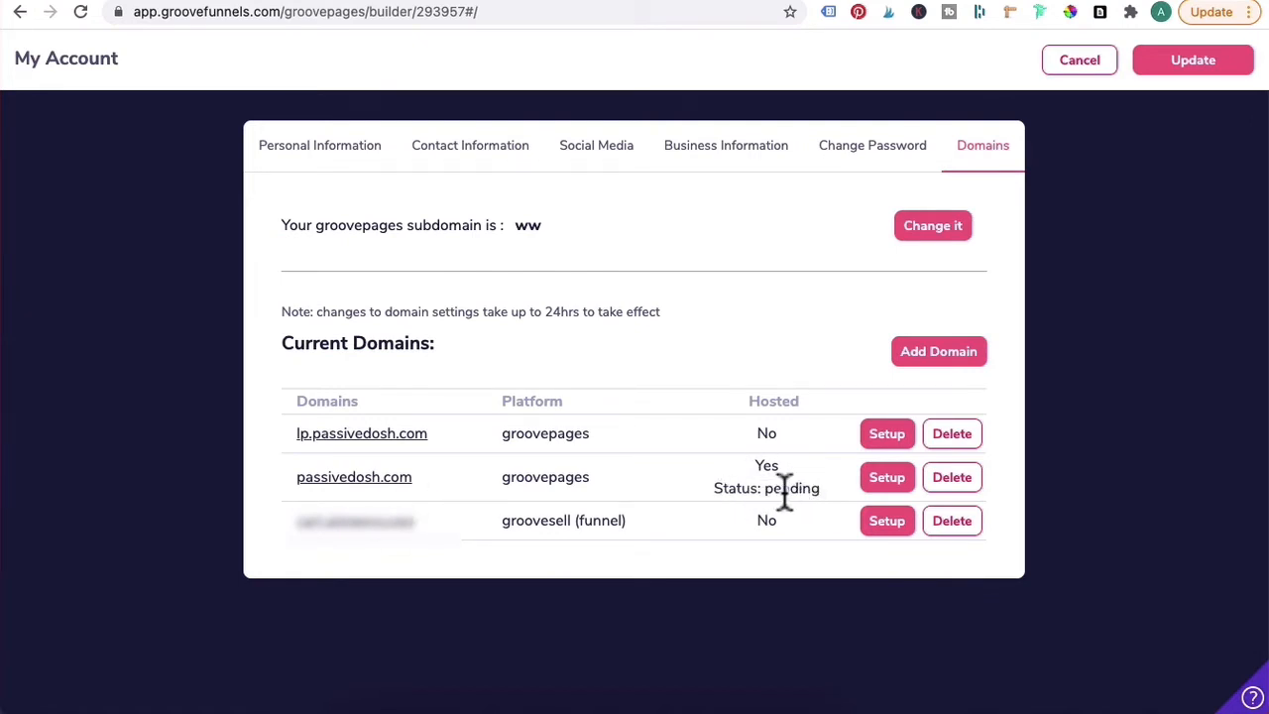
click(1185, 61)
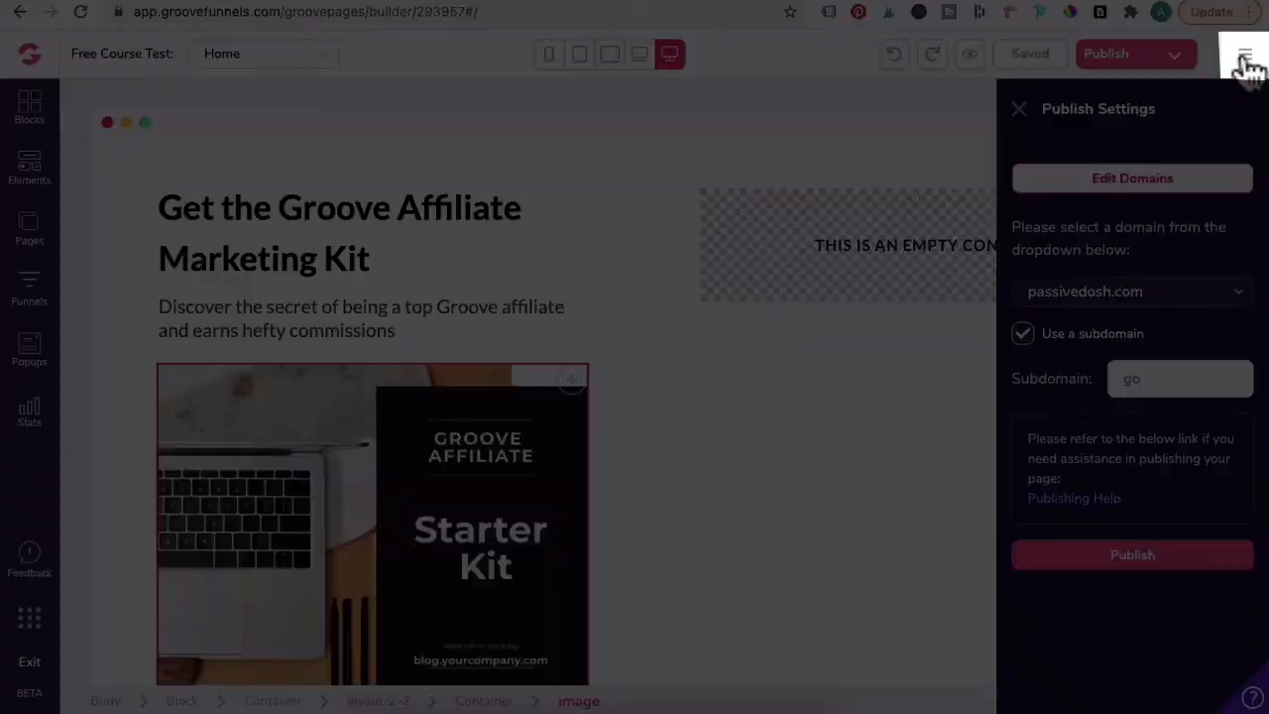
Open the DNS records of passivedosh.com from the account's domain settings
click(1245, 56)
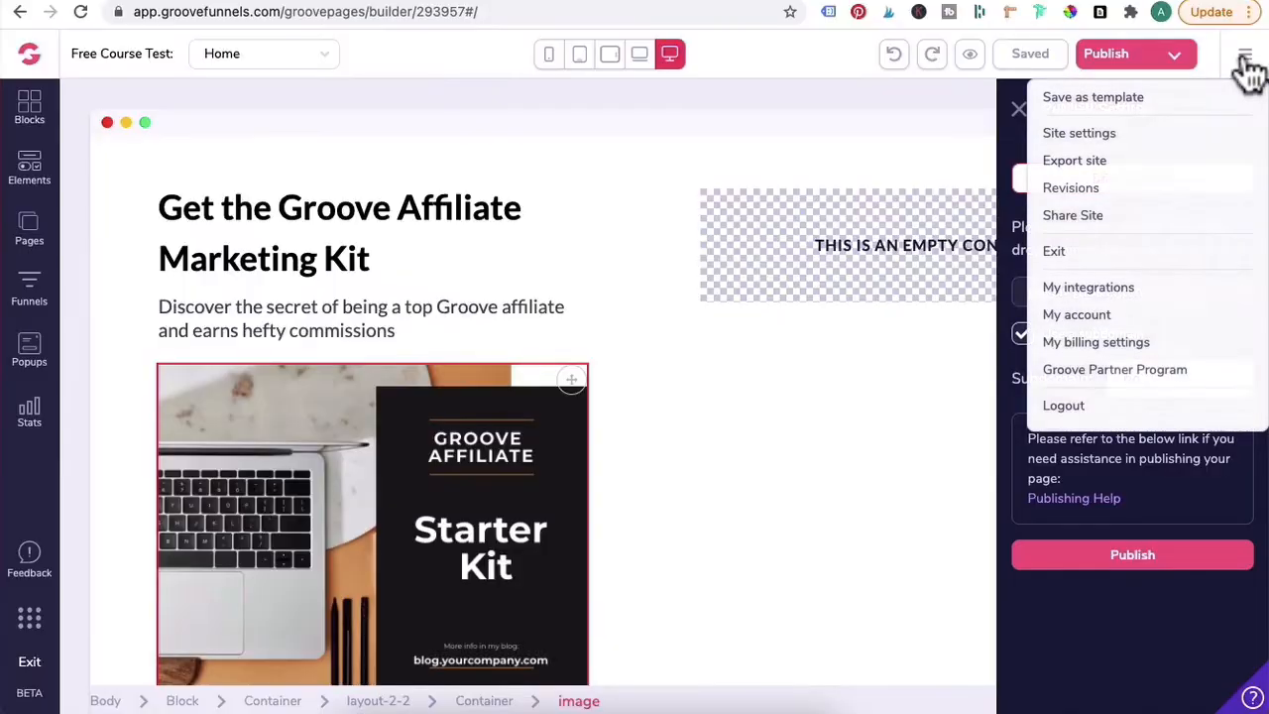
click(1091, 314)
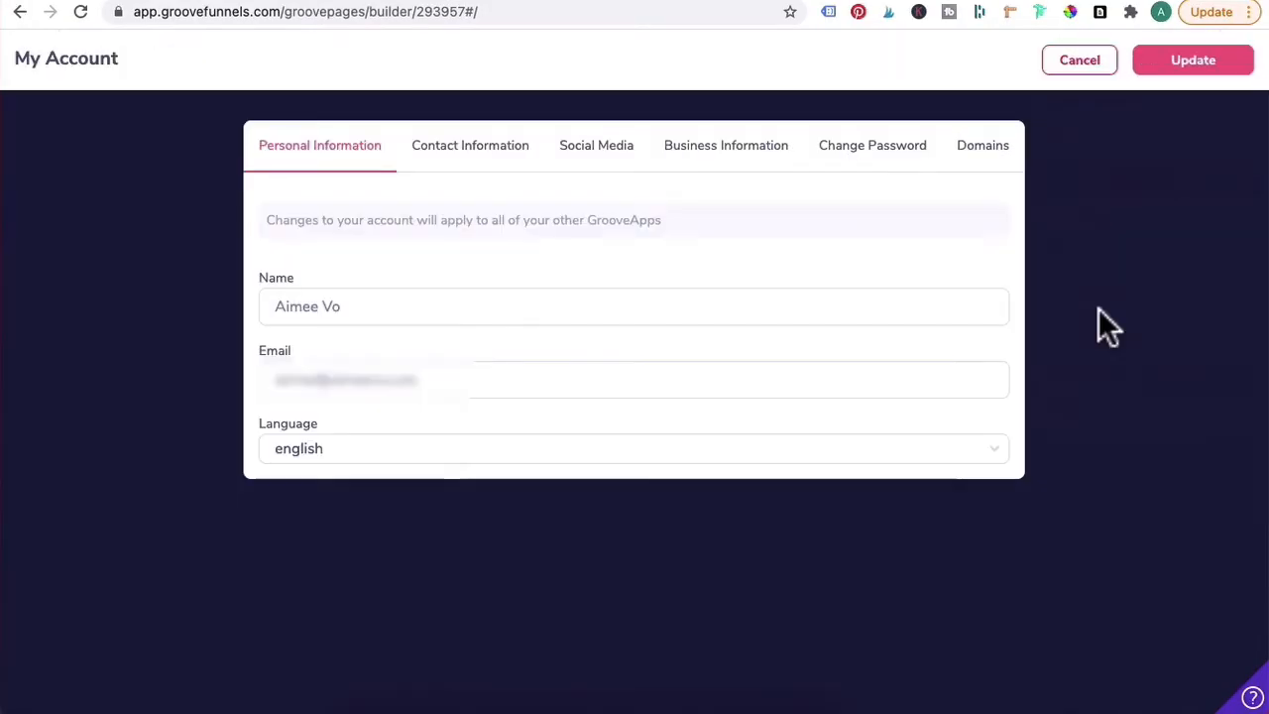
click(984, 149)
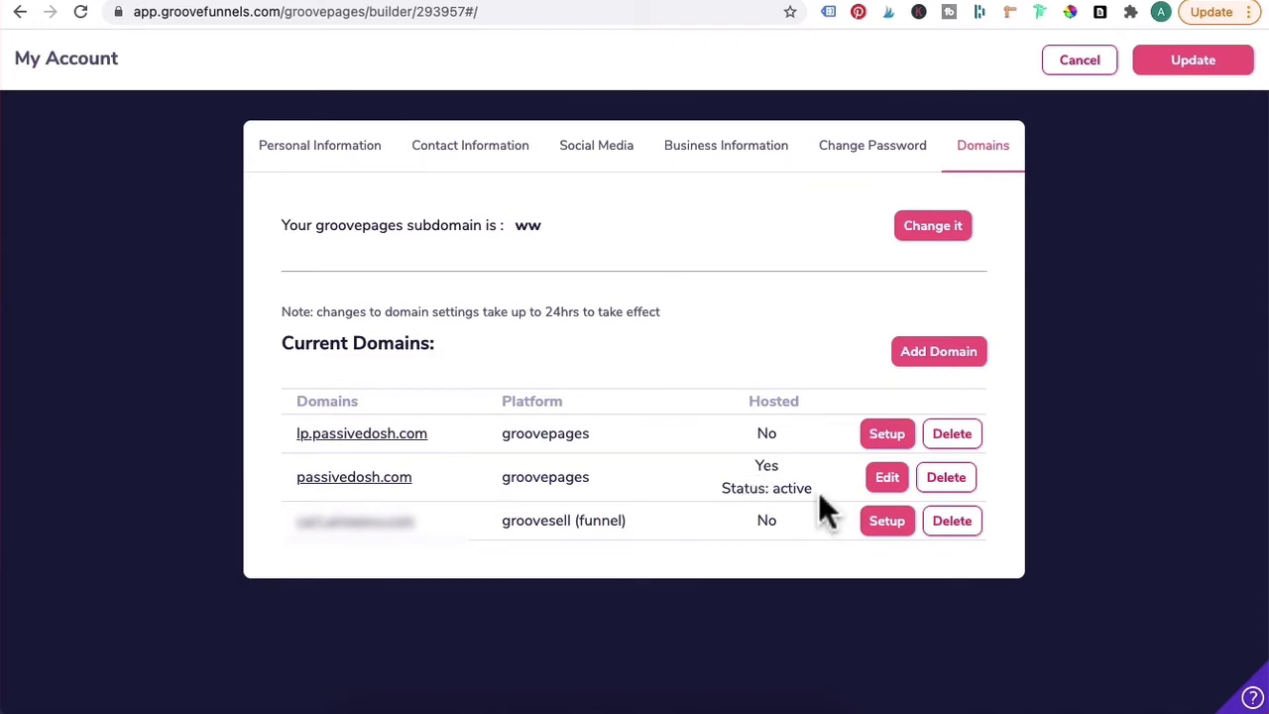
click(887, 480)
click(922, 293)
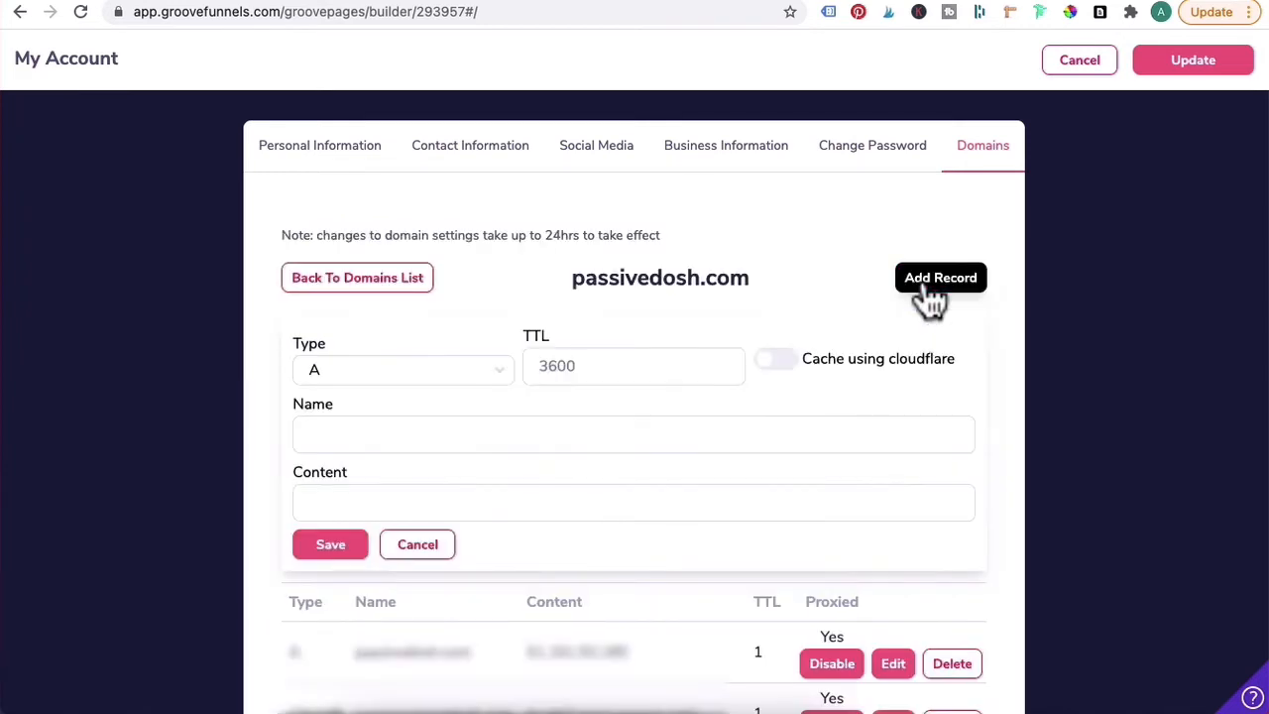
click(498, 375)
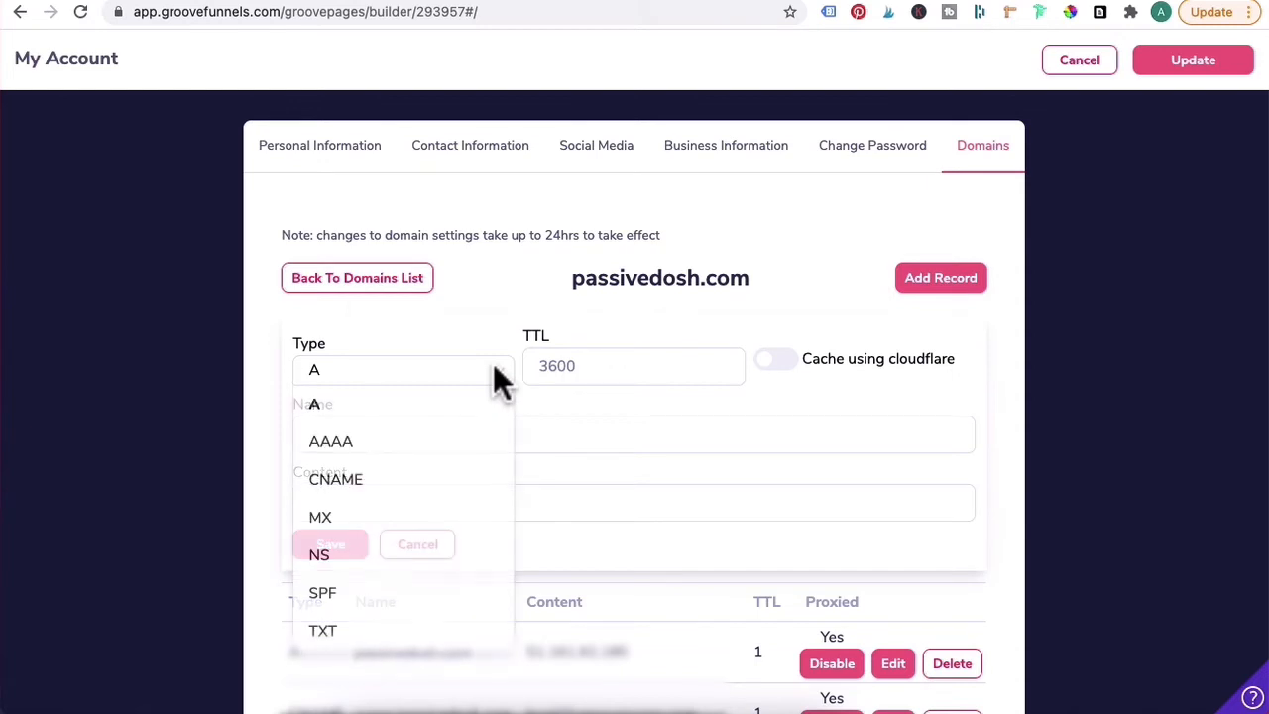
click(344, 633)
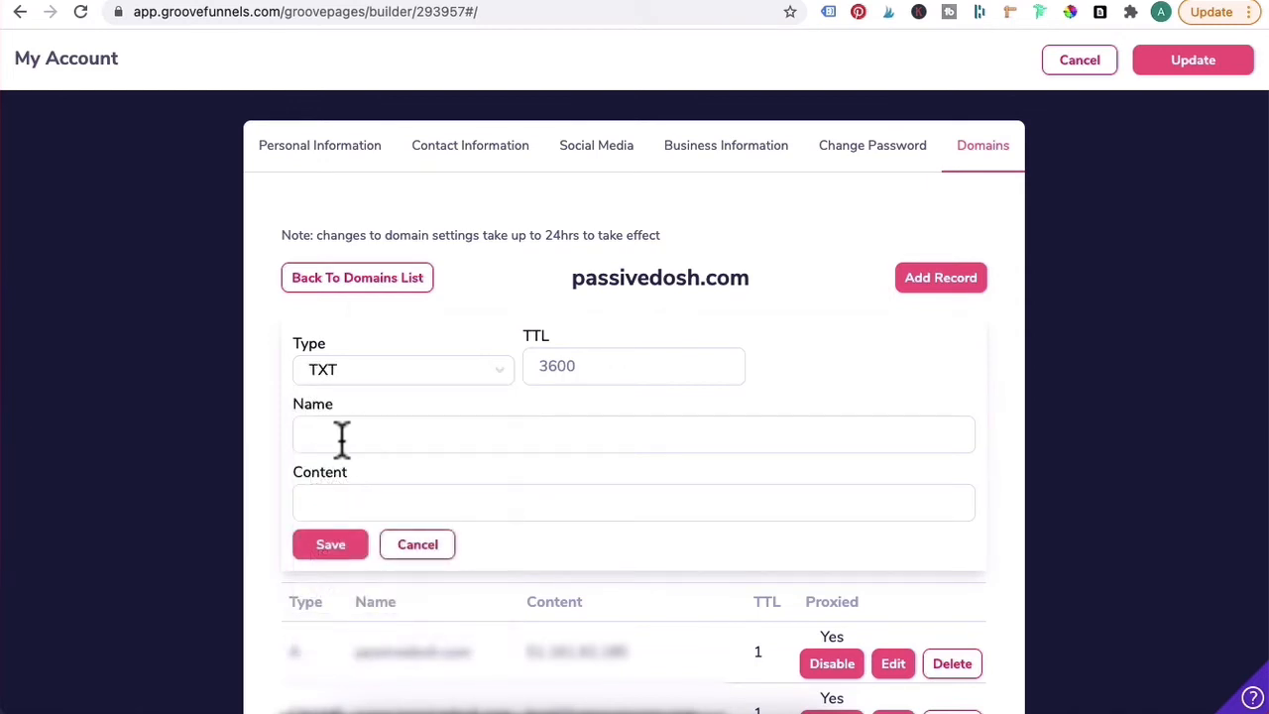
click(346, 429)
text(@)
click(315, 501)
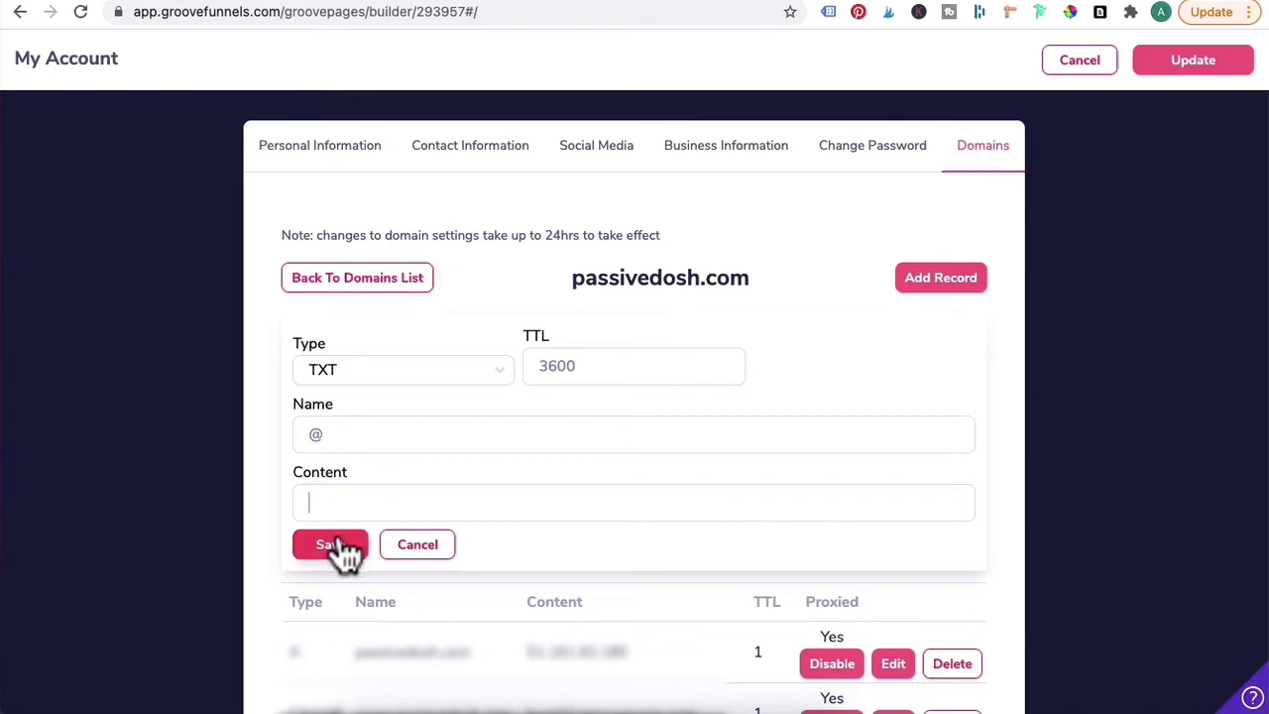
click(436, 544)
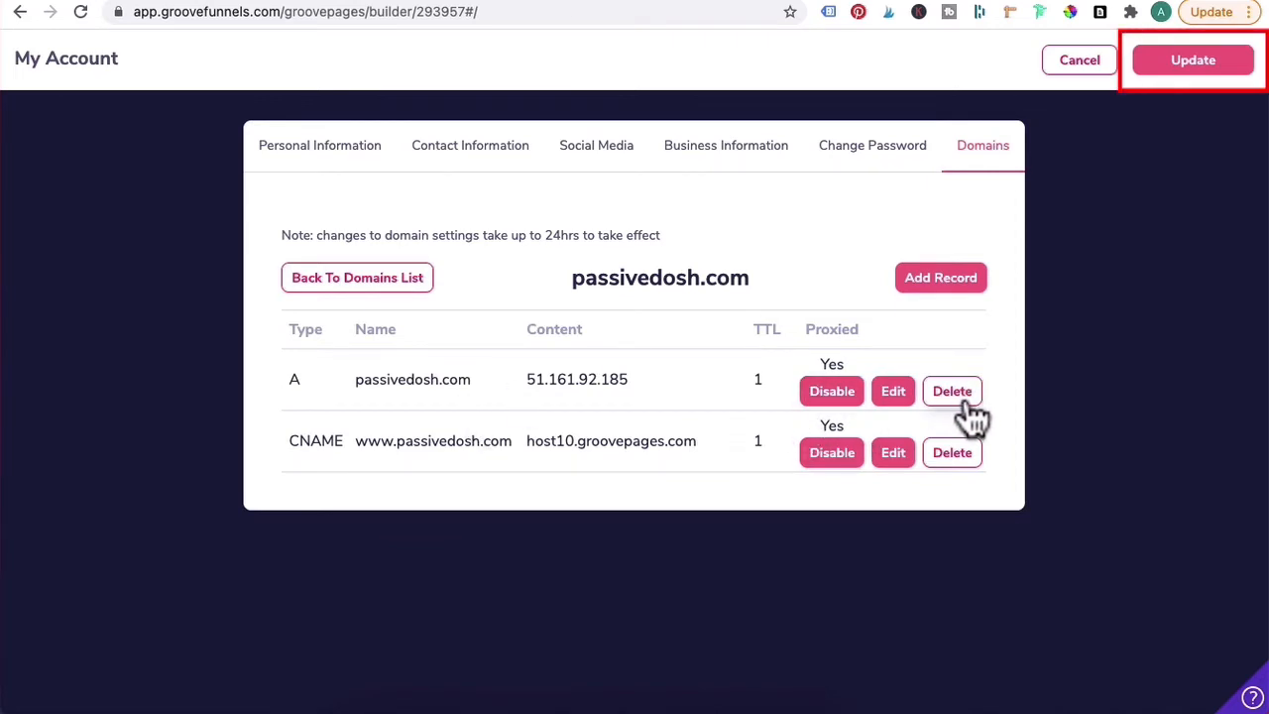
Save the account settings, publish the site to passivedosh.com without a subdomain and open its published link
click(1173, 67)
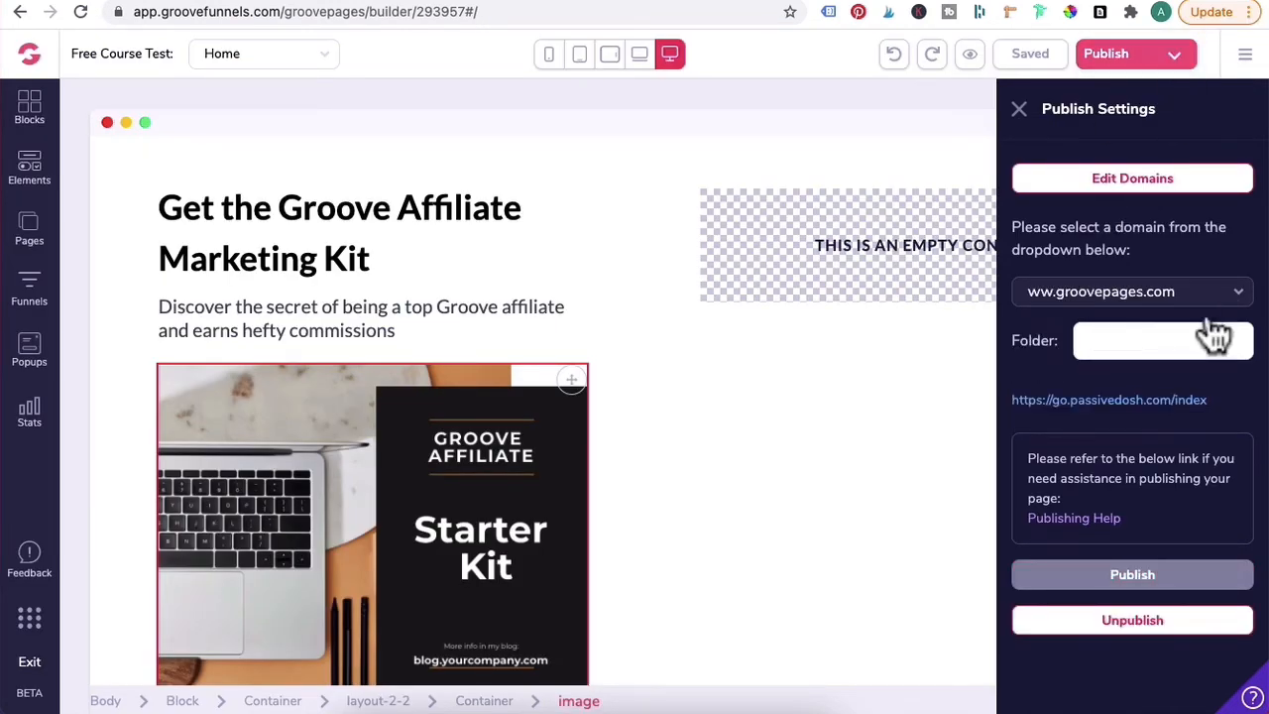
click(1238, 295)
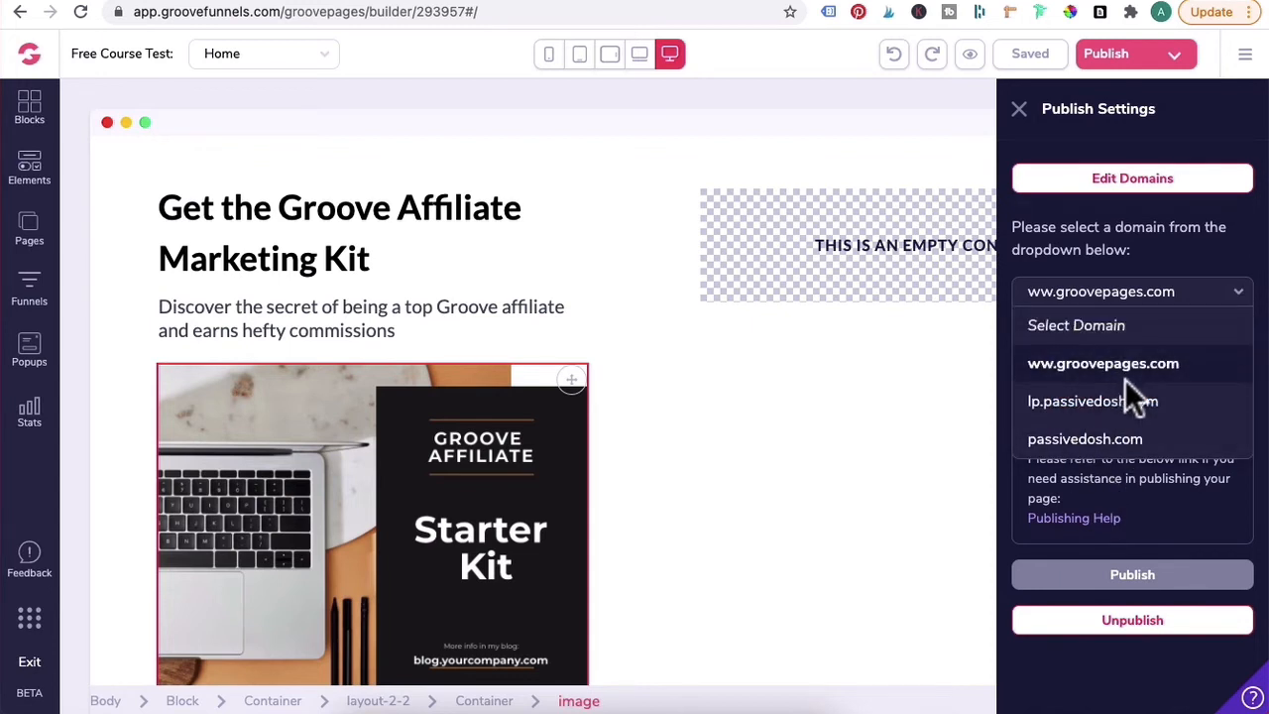
click(1119, 441)
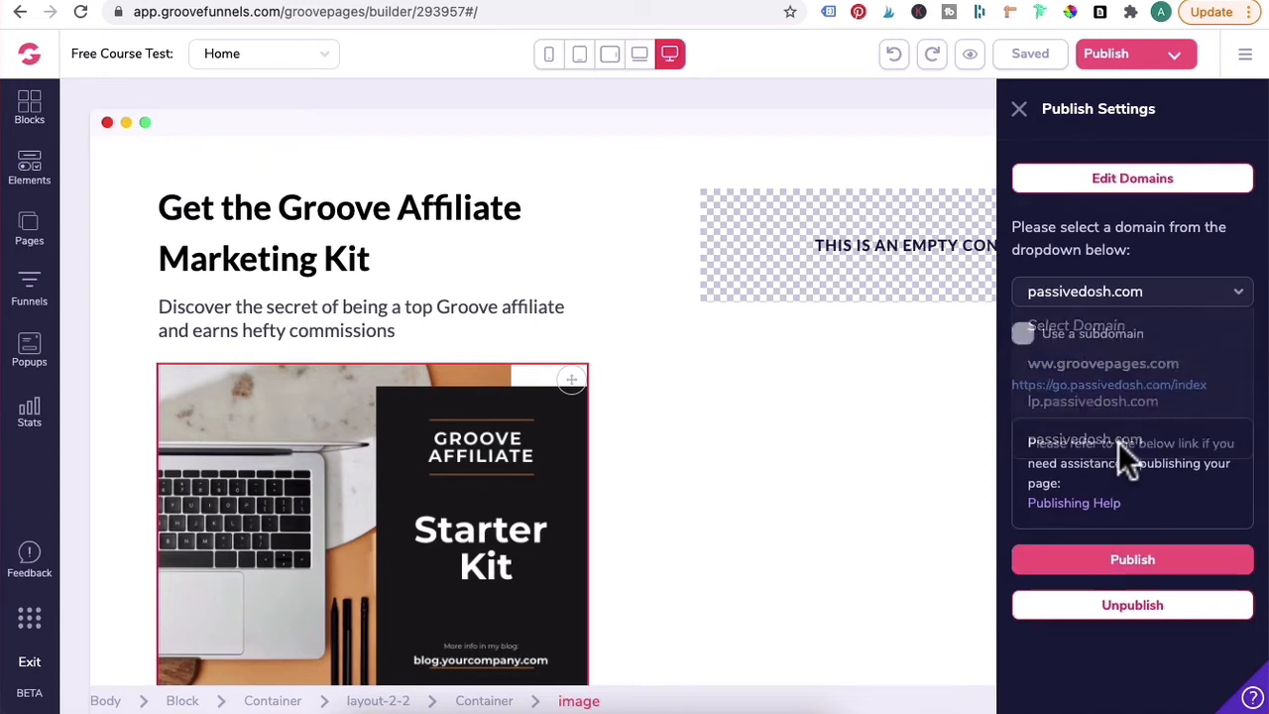
click(1153, 572)
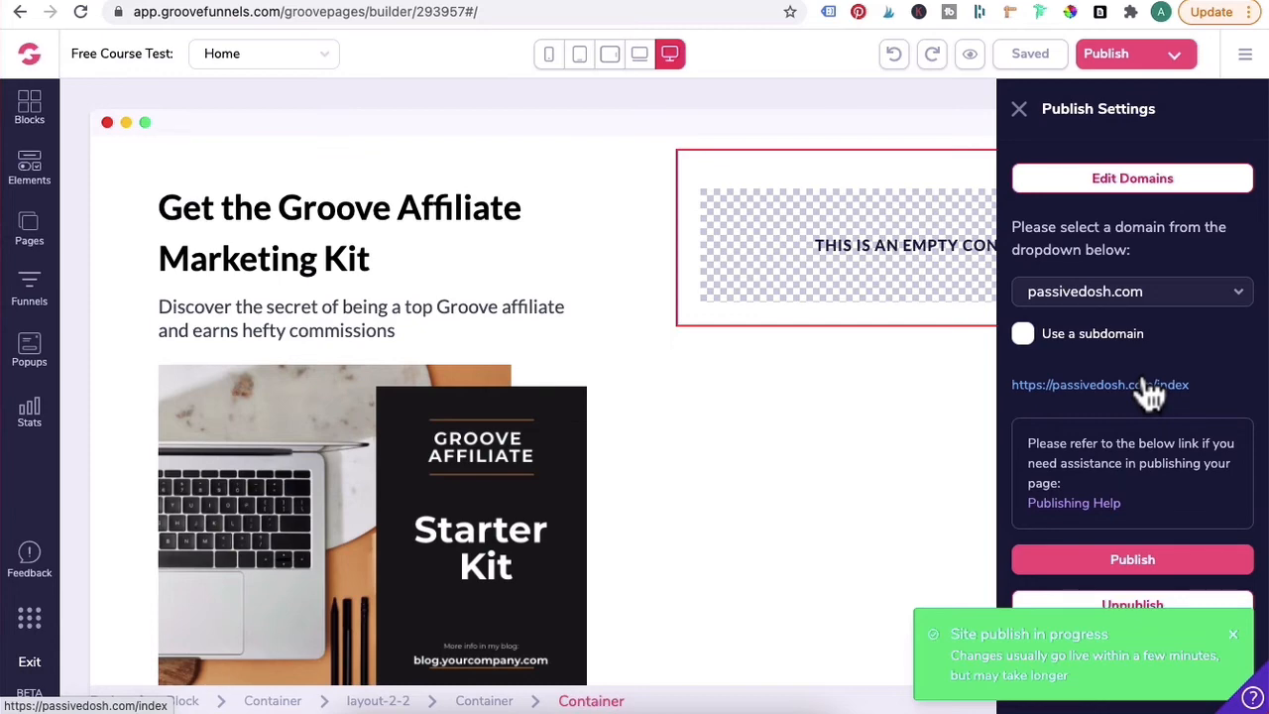
click(1150, 387)
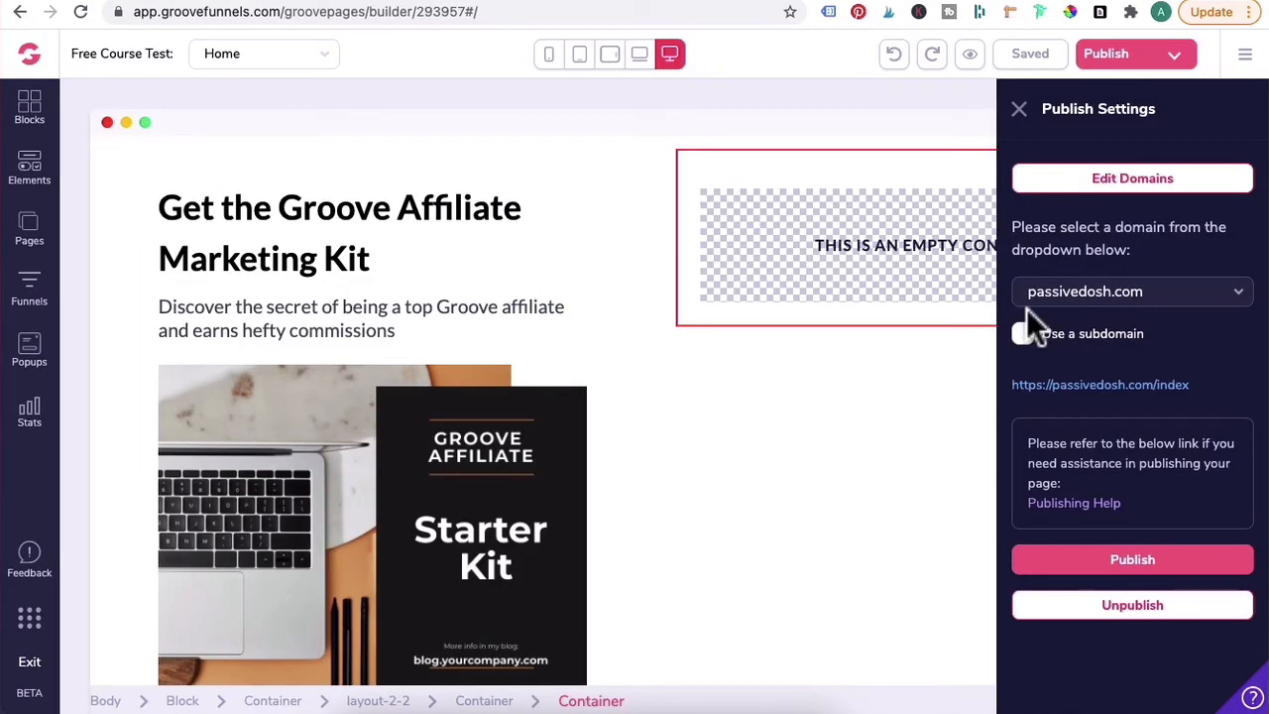
Enable the subdomain "go" for passivedosh.com and publish the site to it
click(1024, 337)
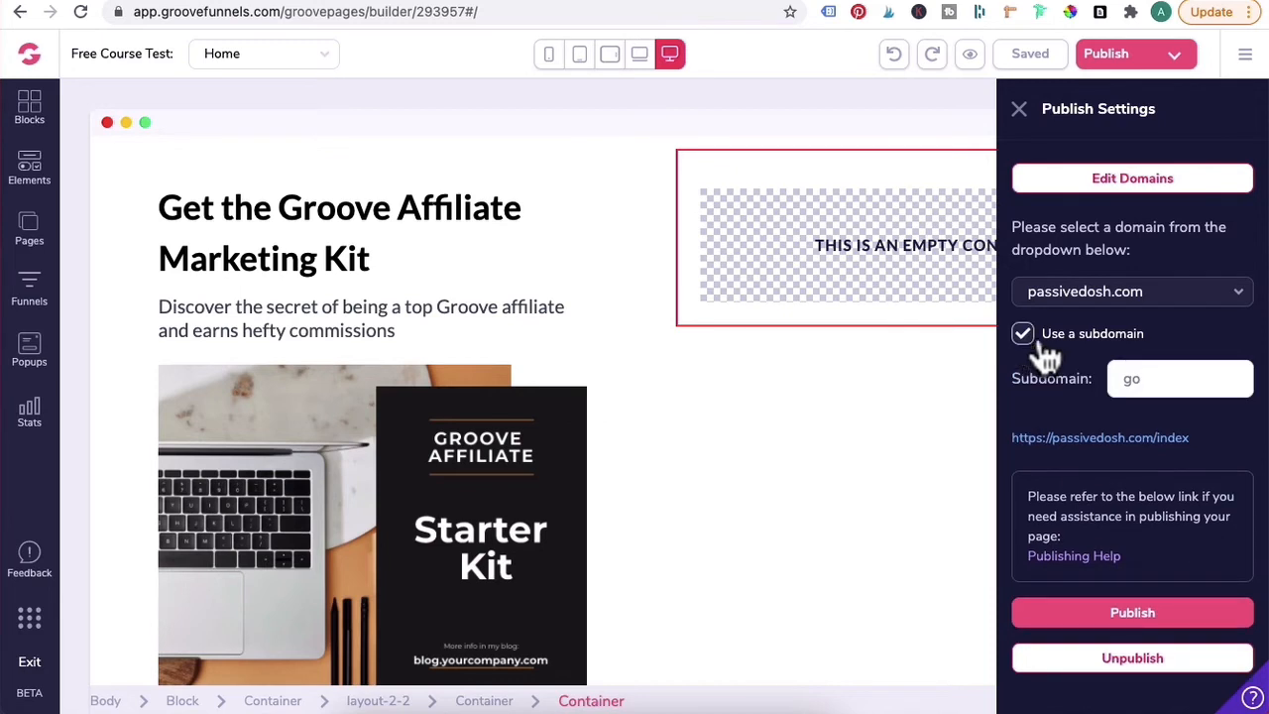
click(1156, 382)
click(1119, 627)
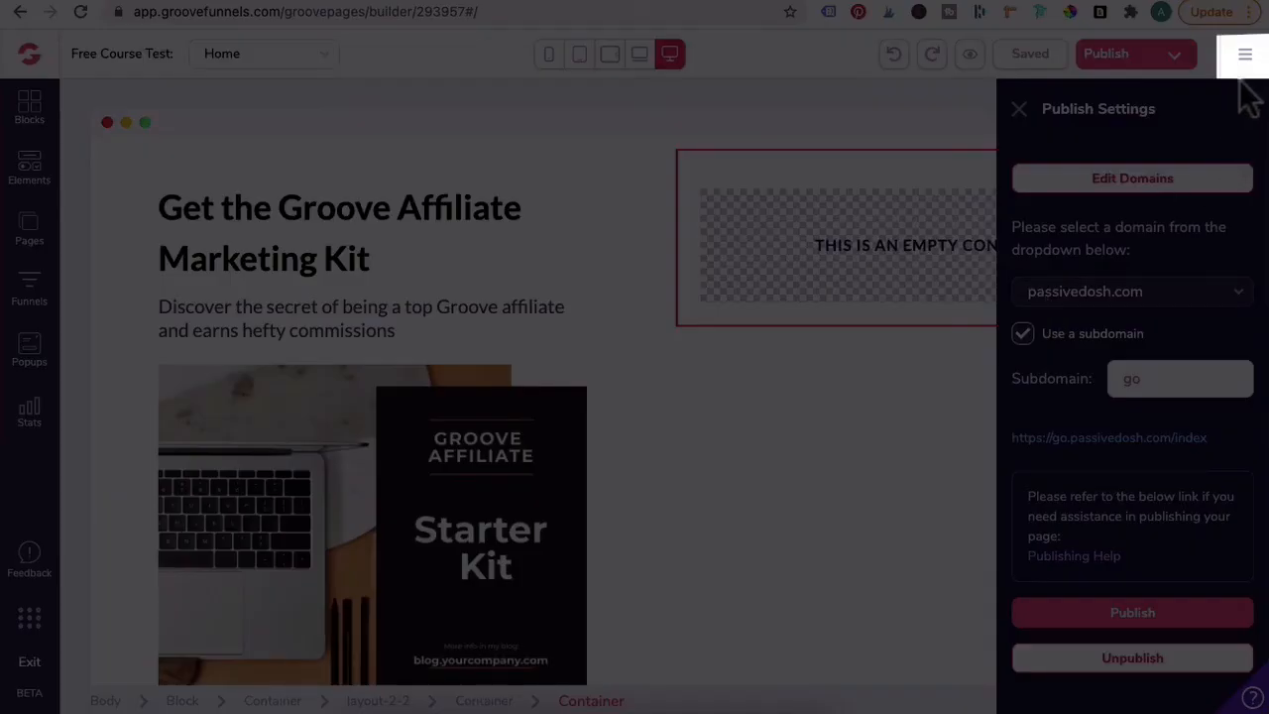
Add lp.passivedosh.com to the account's domains for GroovePages with hosting set to "No thanks!" and save it
click(1245, 56)
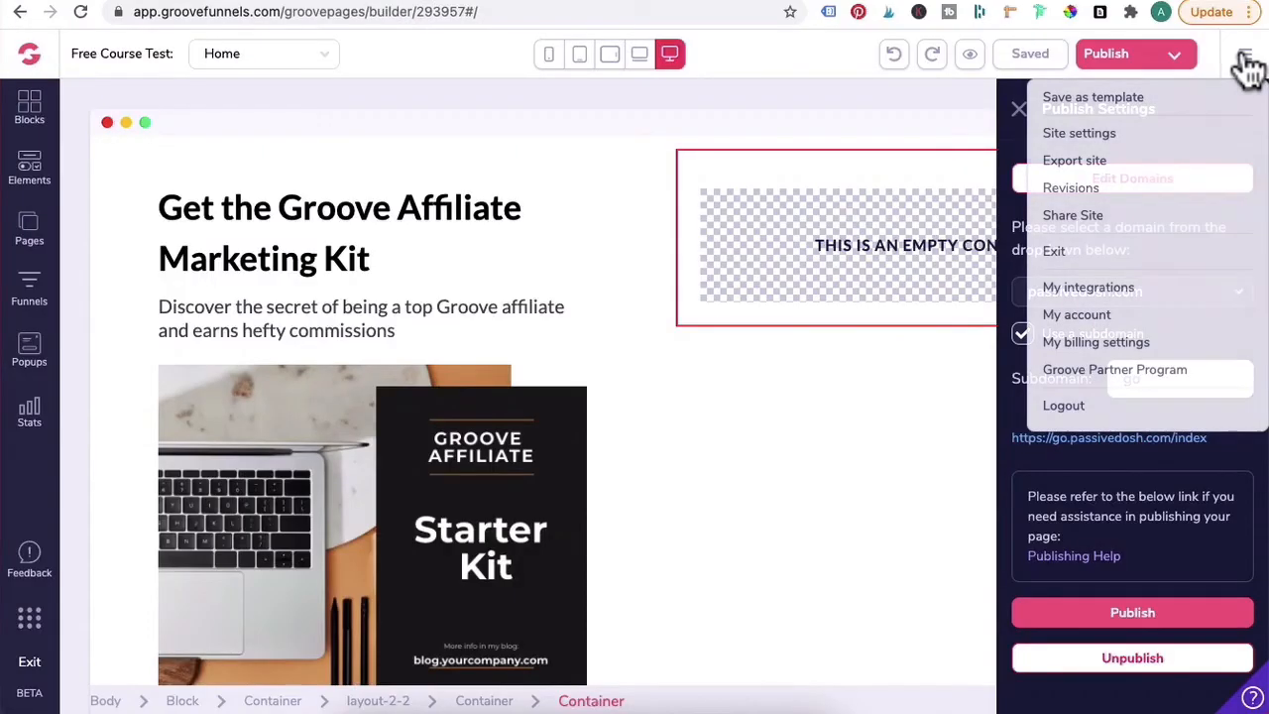
click(1085, 315)
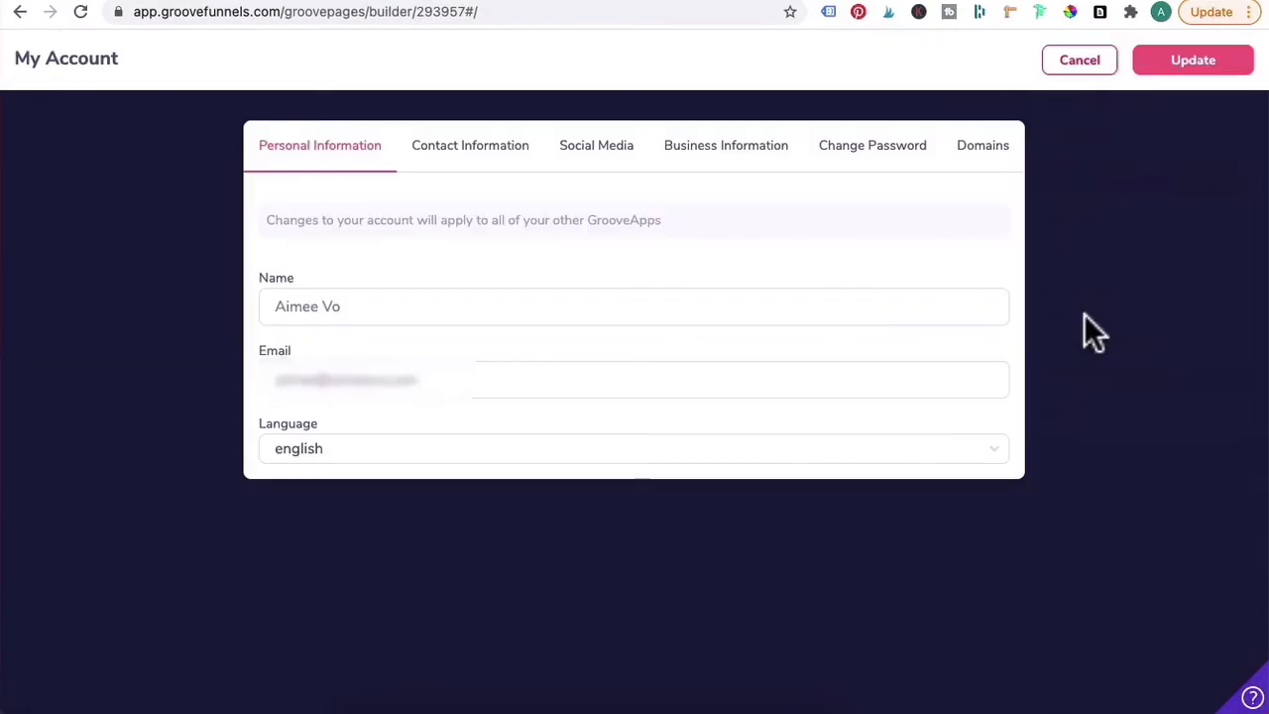
click(976, 149)
click(940, 363)
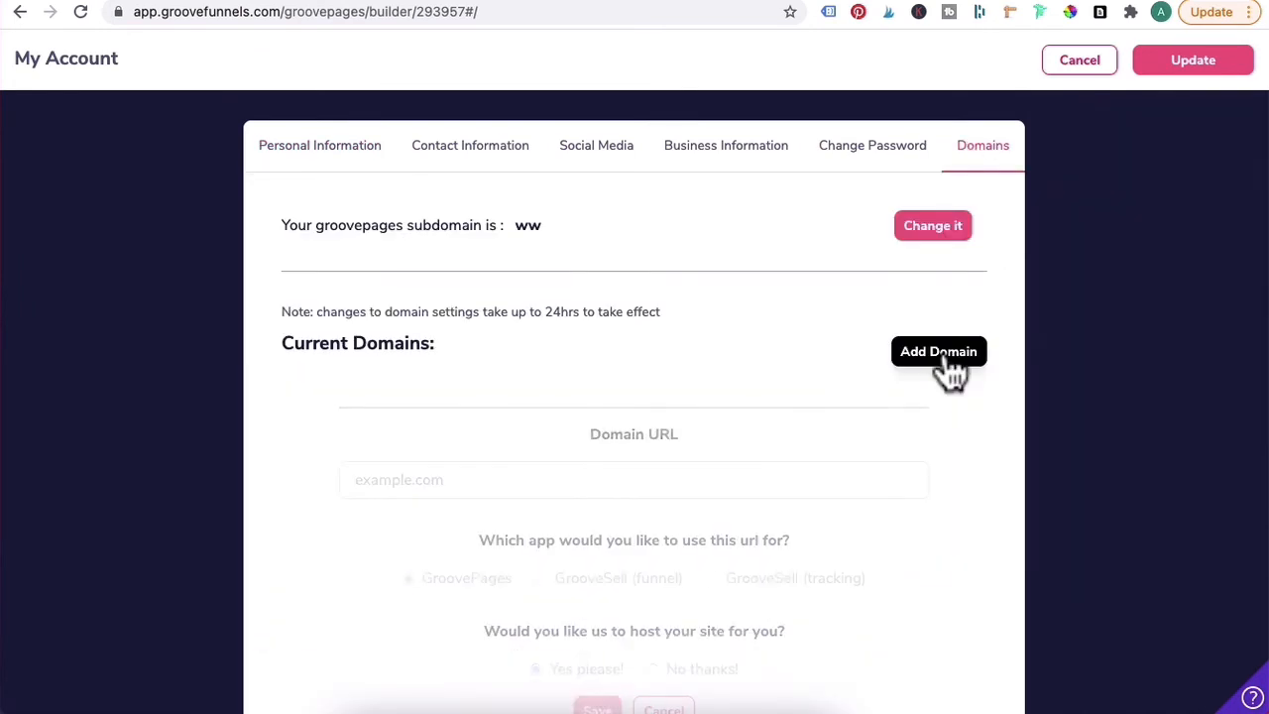
click(547, 480)
text(lp.passivedosh.com)
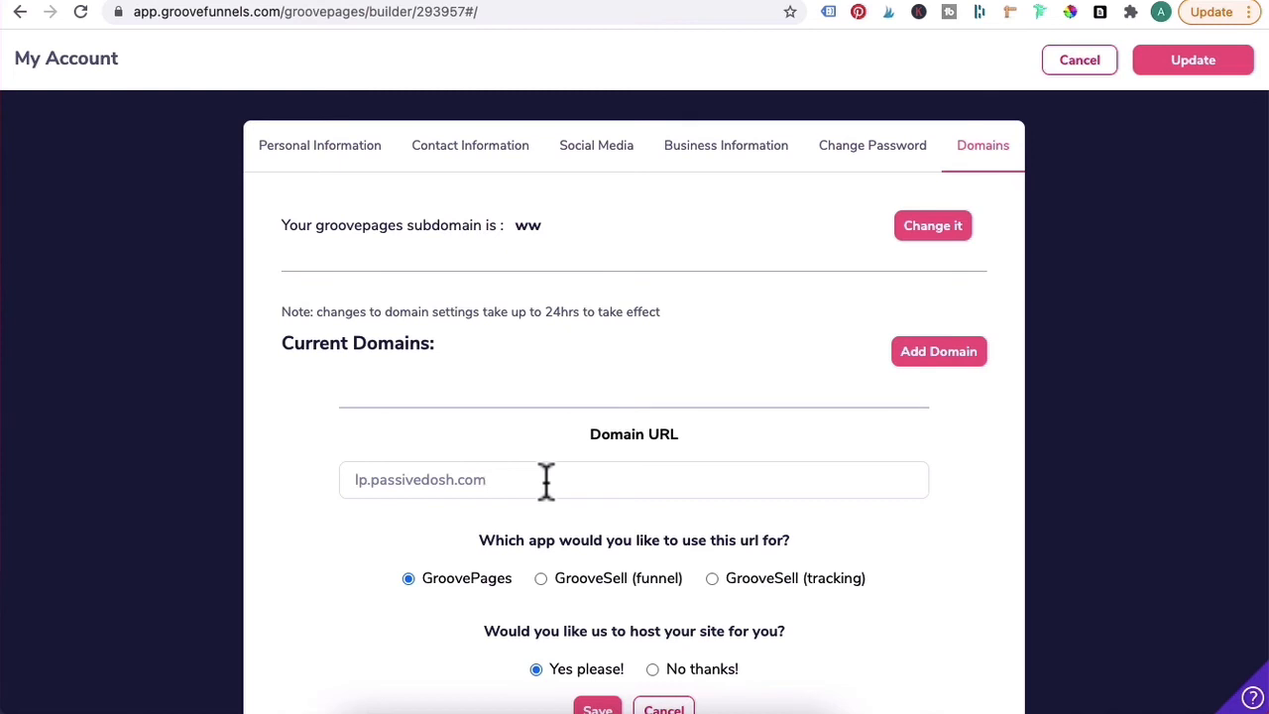
scroll(545, 481, down, 2)
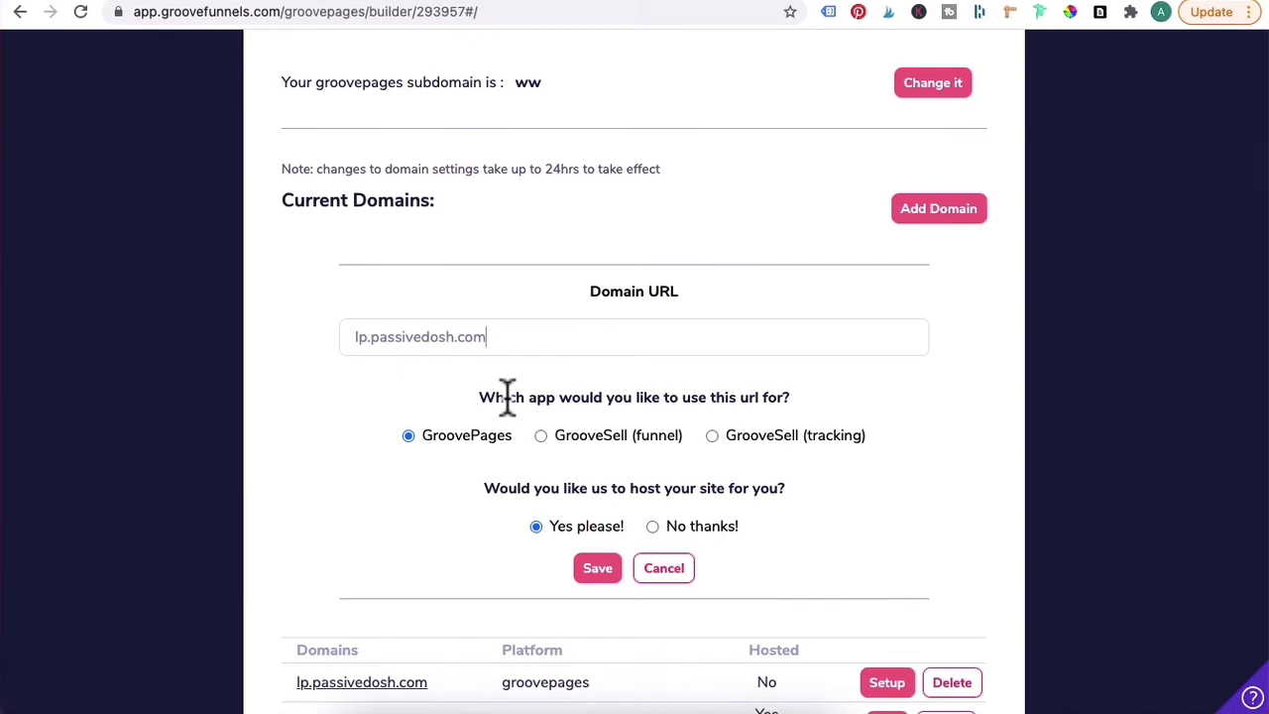
scroll(535, 439, down, 1)
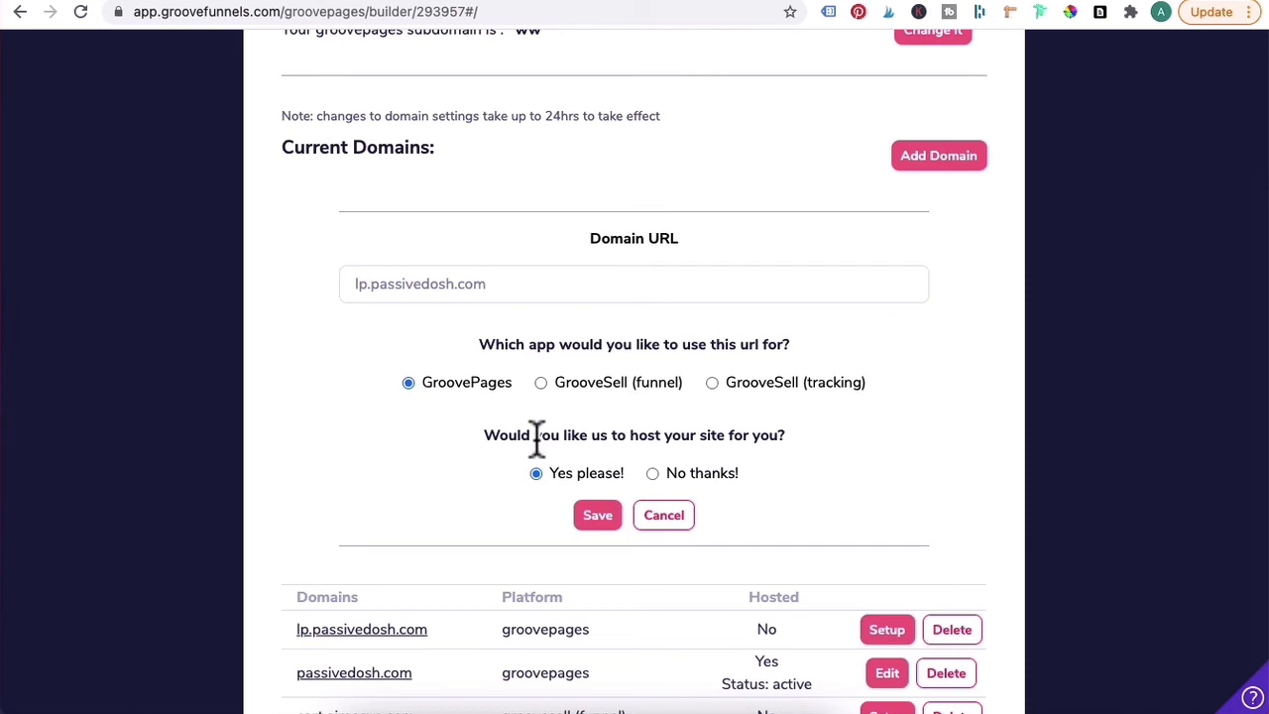
click(653, 473)
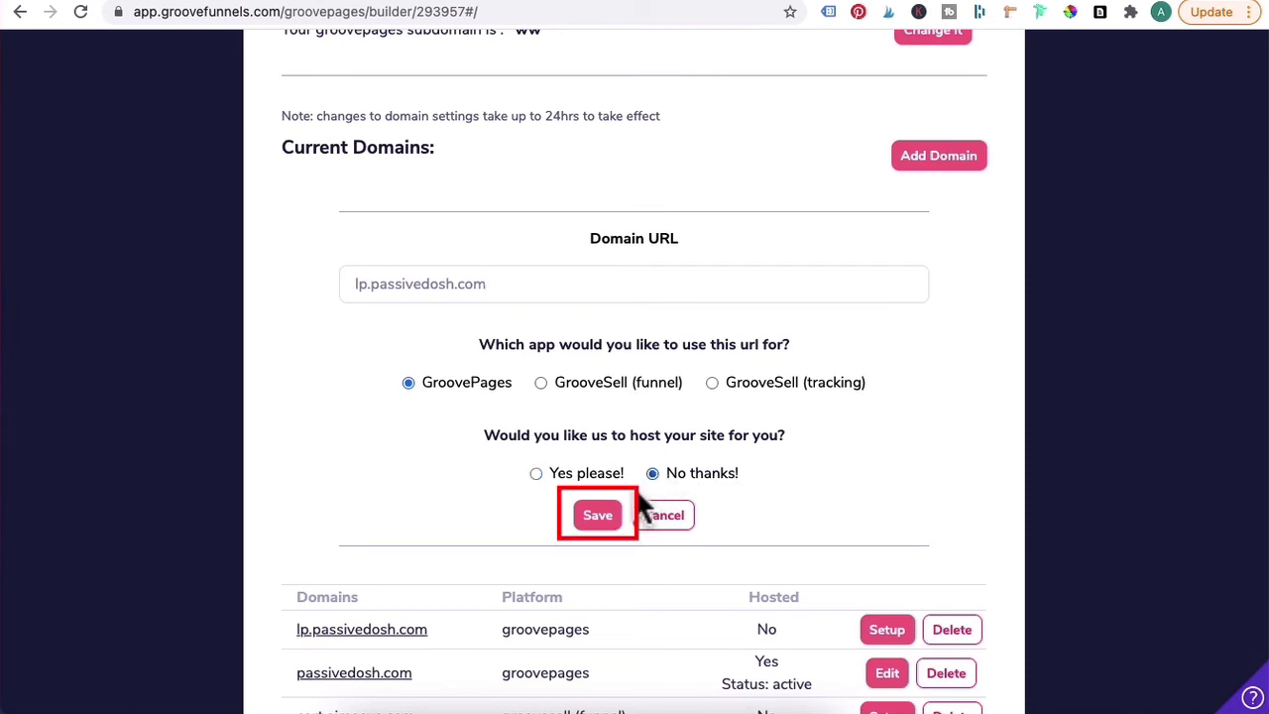
click(591, 518)
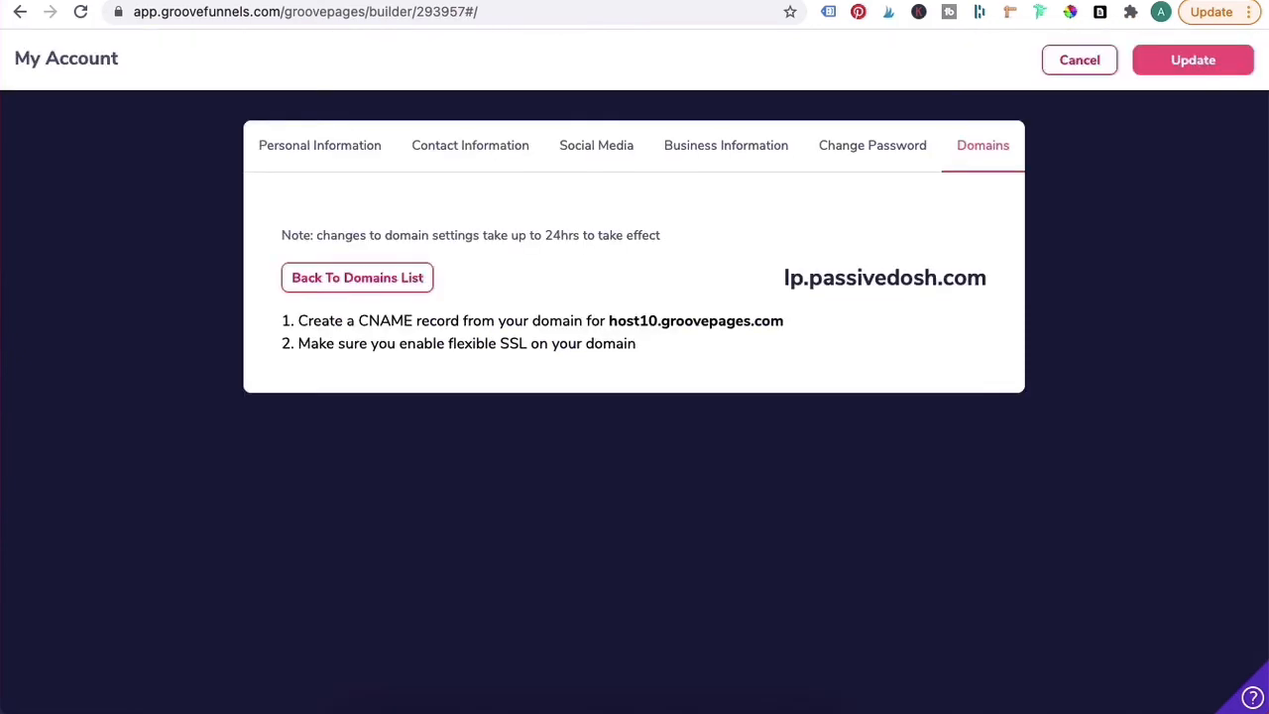